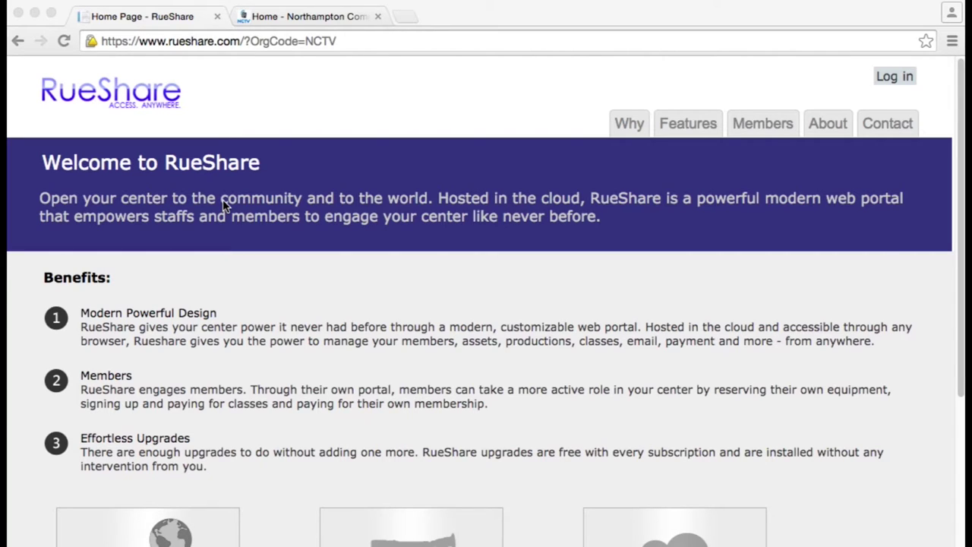
- Check the Northampton Community Television site, then return to RueShare and log in with the member's user name
{"action": "left_click", "coordinate": [325, 16]}
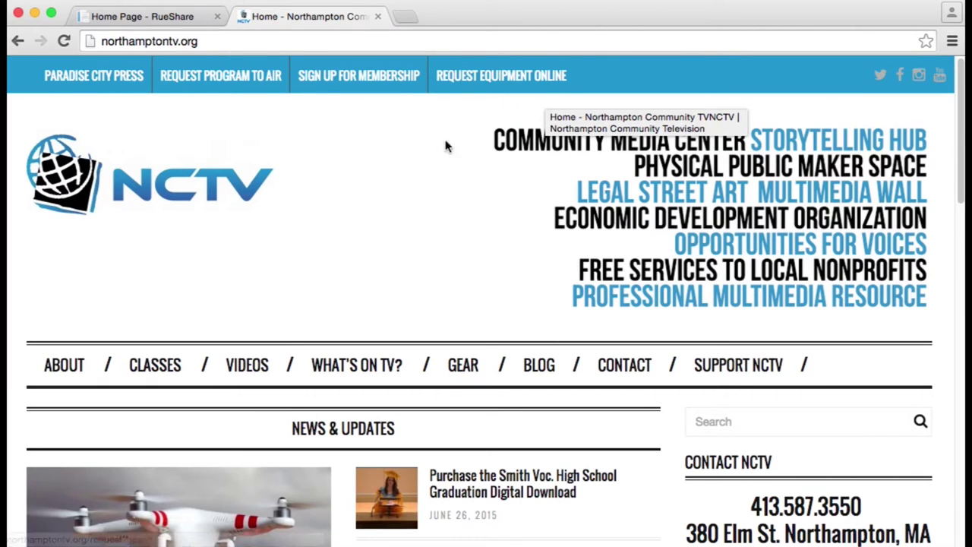
{"action": "left_click", "coordinate": [152, 21]}
{"action": "left_click", "coordinate": [894, 77]}
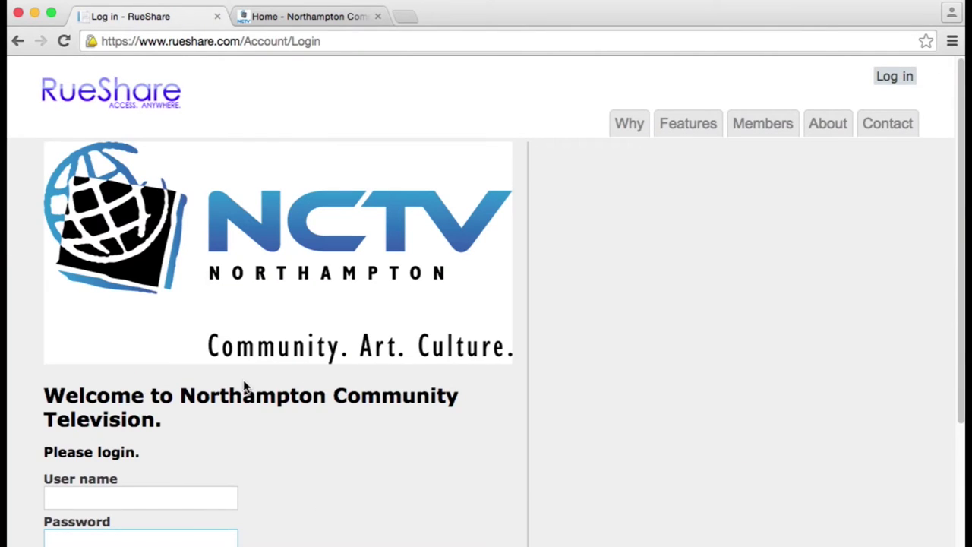
{"action": "scroll", "coordinate": [244, 387], "scroll_direction": "down", "scroll_amount": 5}
{"action": "left_click", "coordinate": [183, 340]}
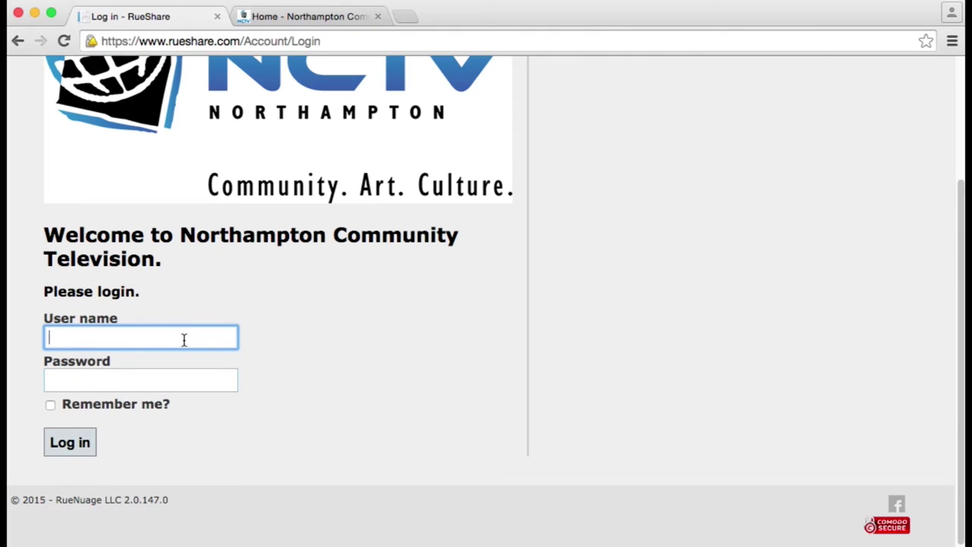
{"action": "type", "text": "jdoe"}
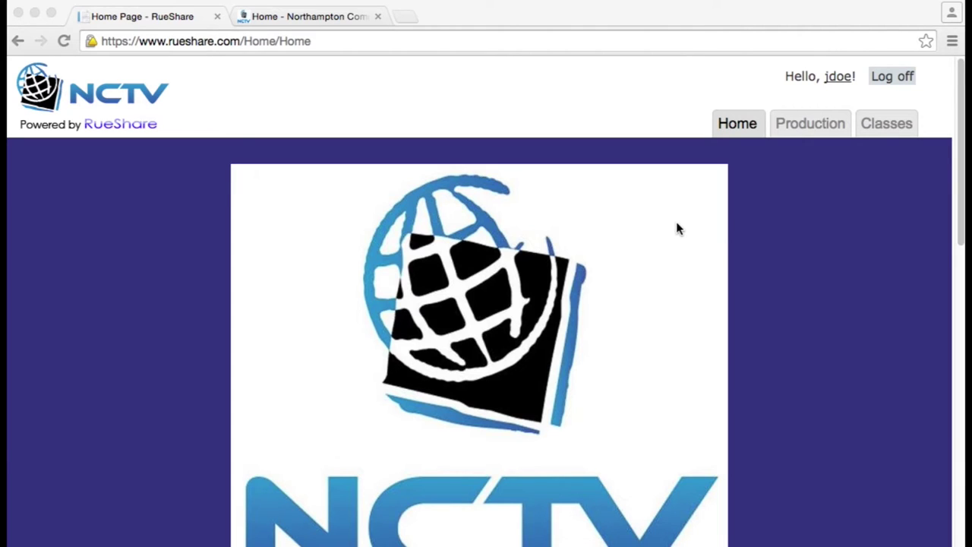
- Open the member's user profile, view the password change form, and return to examine the profile's contact fields
{"action": "left_click", "coordinate": [838, 77]}
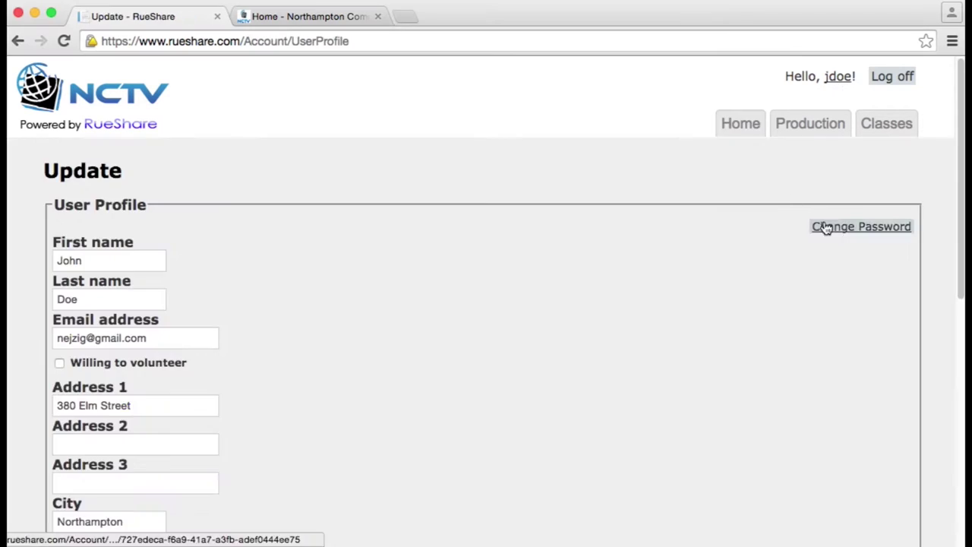
{"action": "left_click", "coordinate": [852, 230]}
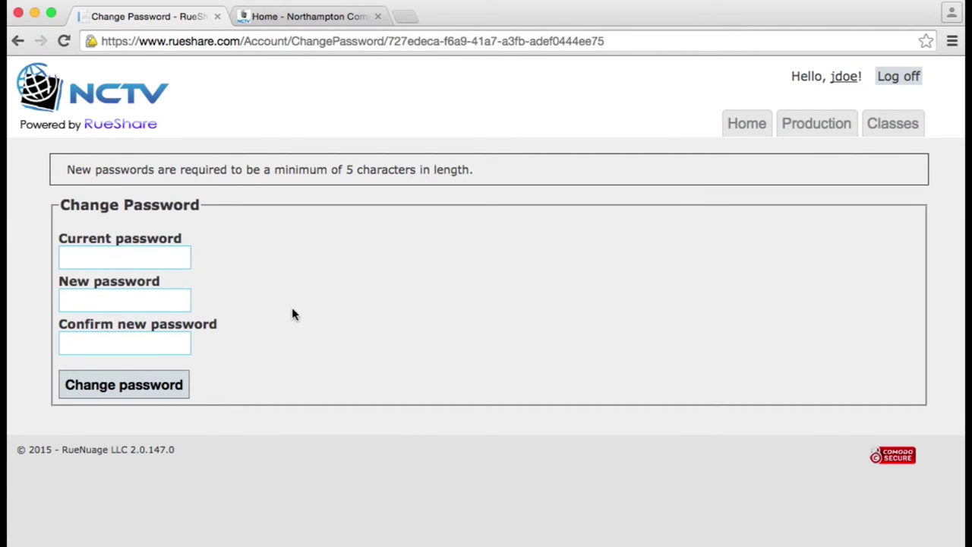
{"action": "left_click", "coordinate": [841, 77]}
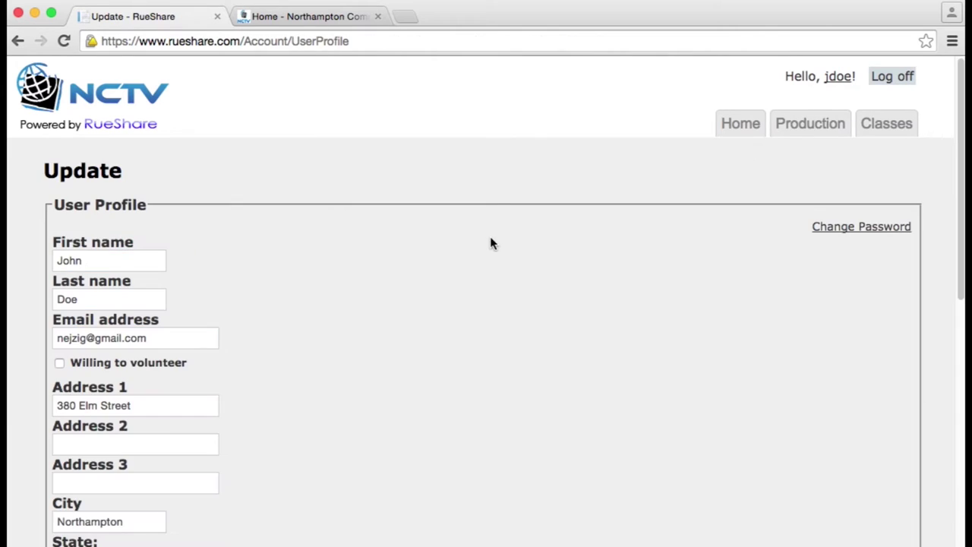
{"action": "scroll", "coordinate": [485, 258], "scroll_direction": "down", "scroll_amount": 3}
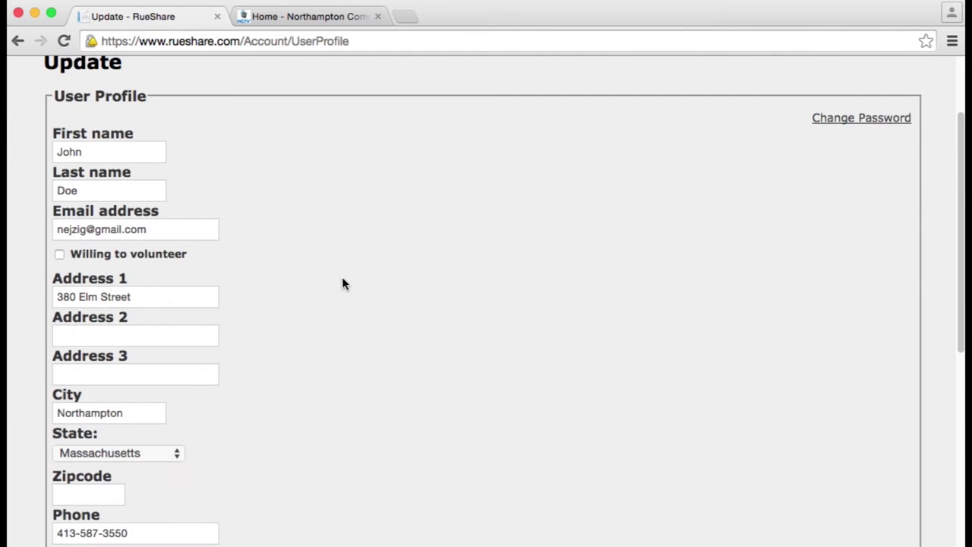
{"action": "scroll", "coordinate": [308, 305], "scroll_direction": "up", "scroll_amount": 3}
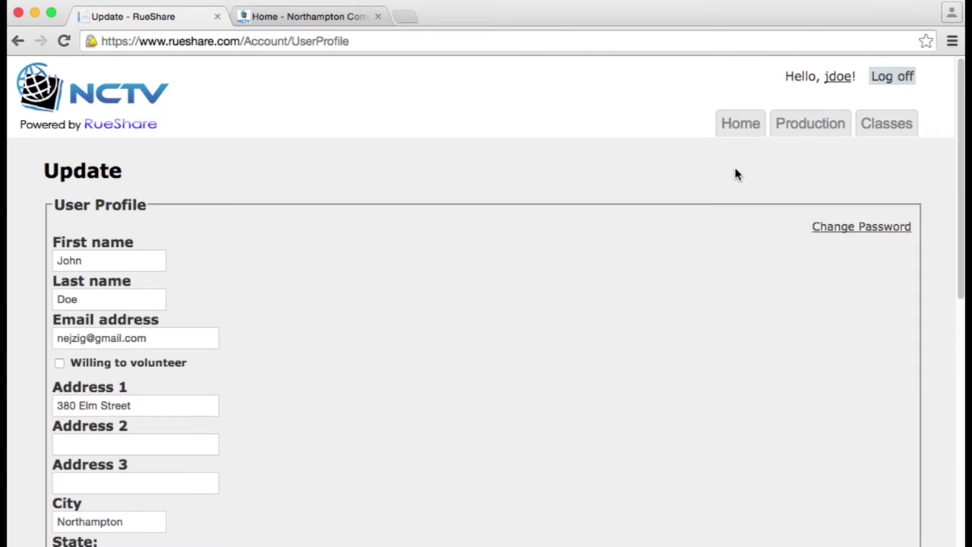
- Create a new production named Music Video with the production type Music Video/Live Music
{"action": "left_click", "coordinate": [835, 124]}
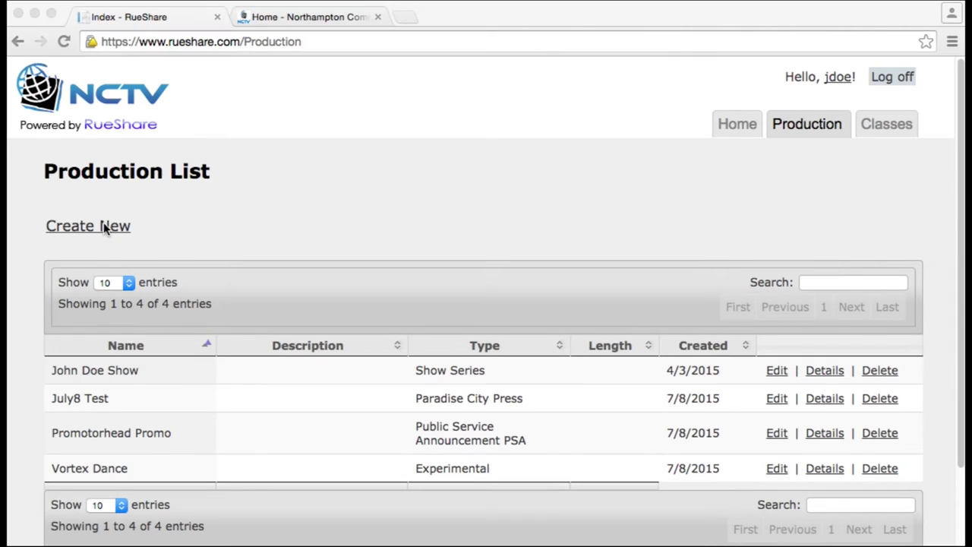
{"action": "left_click", "coordinate": [117, 226]}
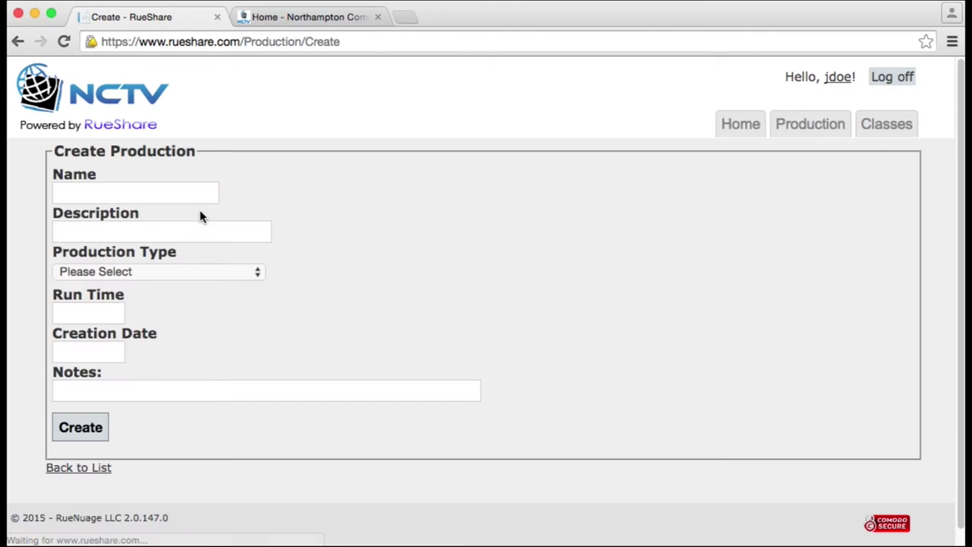
{"action": "left_click", "coordinate": [186, 196]}
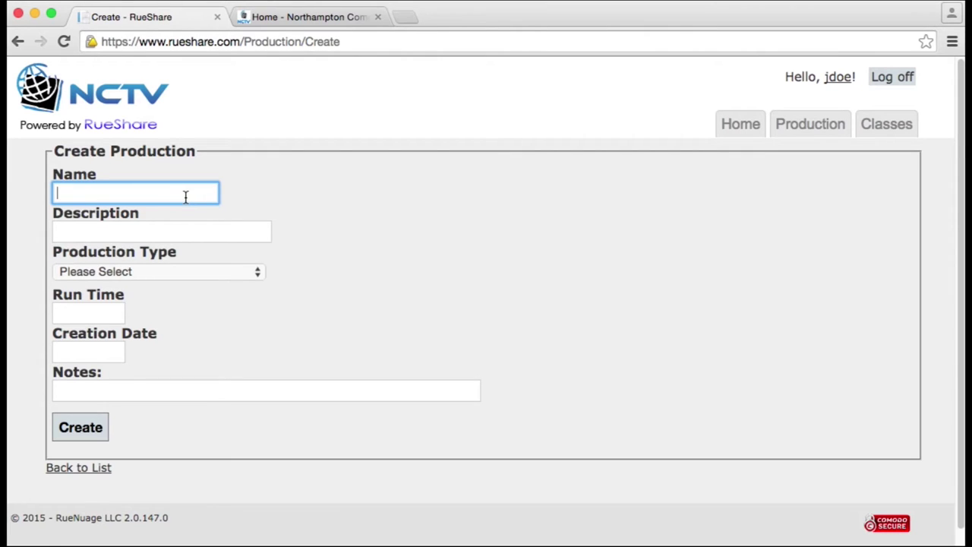
{"action": "type", "text": "Music Video"}
{"action": "left_click", "coordinate": [256, 272]}
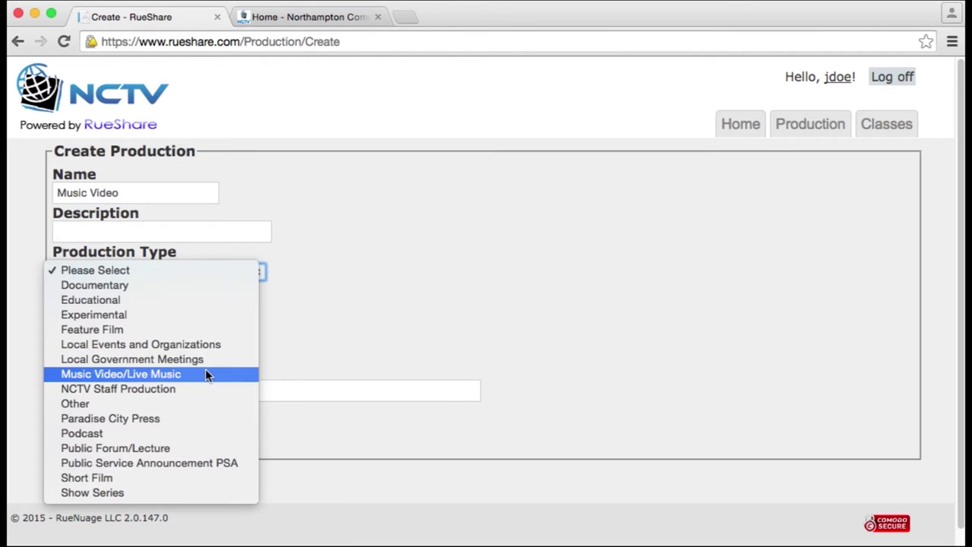
{"action": "left_click", "coordinate": [206, 372]}
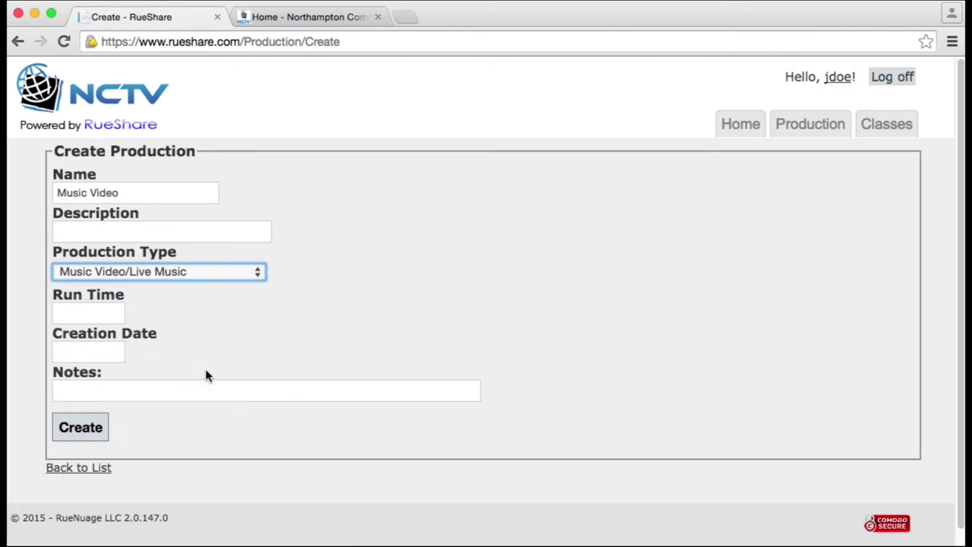
{"action": "left_click", "coordinate": [84, 435]}
- Start a reservation for the production, with start date 07/10/2015 and end date 07/14/2015
{"action": "scroll", "coordinate": [426, 376], "scroll_direction": "down", "scroll_amount": 3}
{"action": "scroll", "coordinate": [427, 376], "scroll_direction": "down", "scroll_amount": 4}
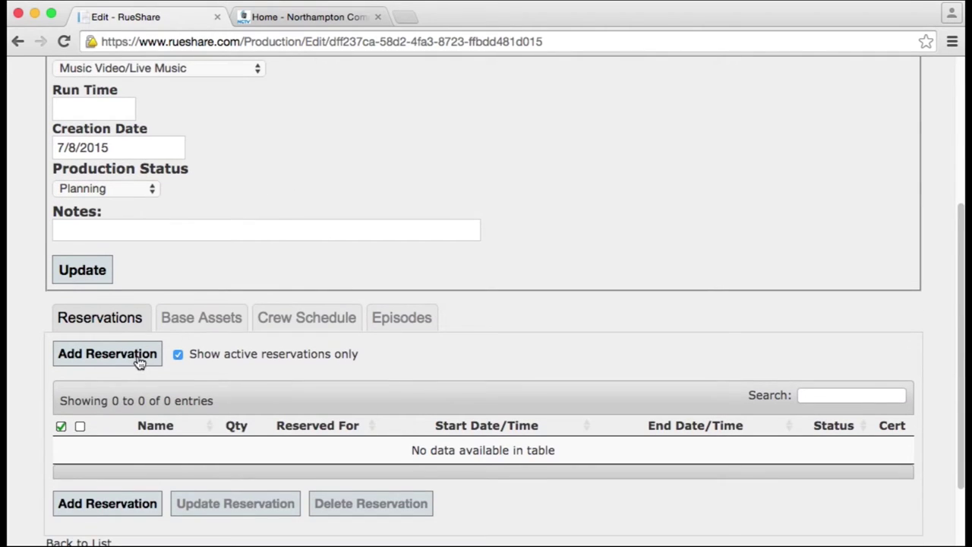
{"action": "left_click", "coordinate": [107, 354]}
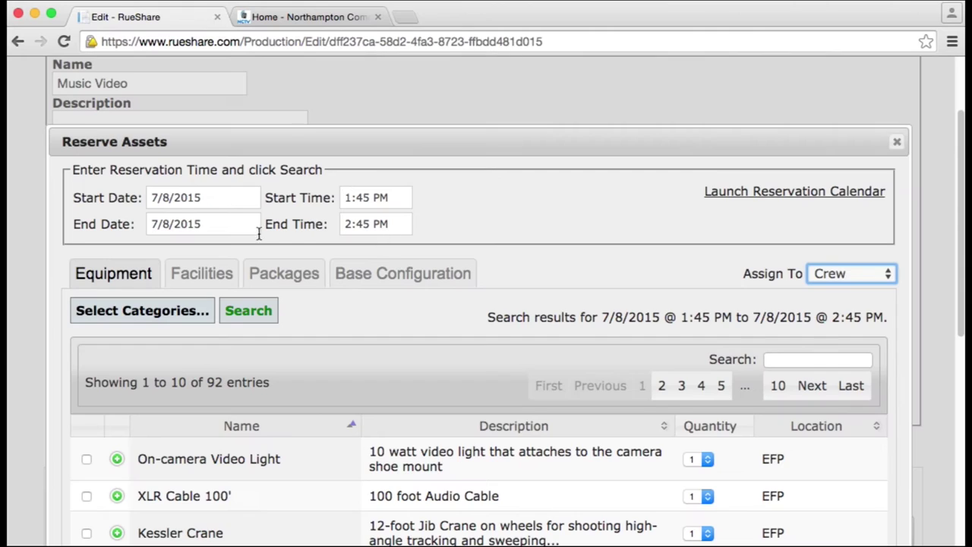
{"action": "left_click", "coordinate": [224, 196]}
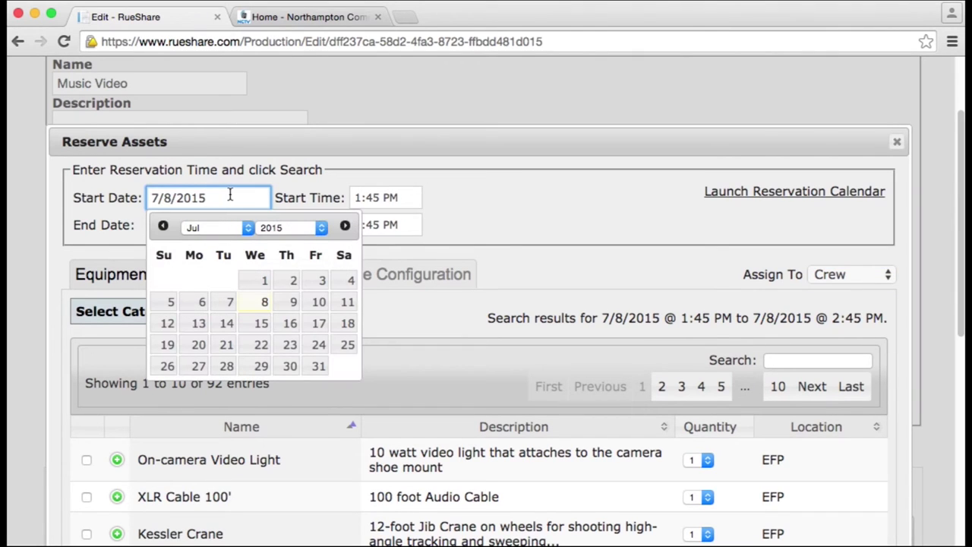
{"action": "left_click", "coordinate": [319, 302]}
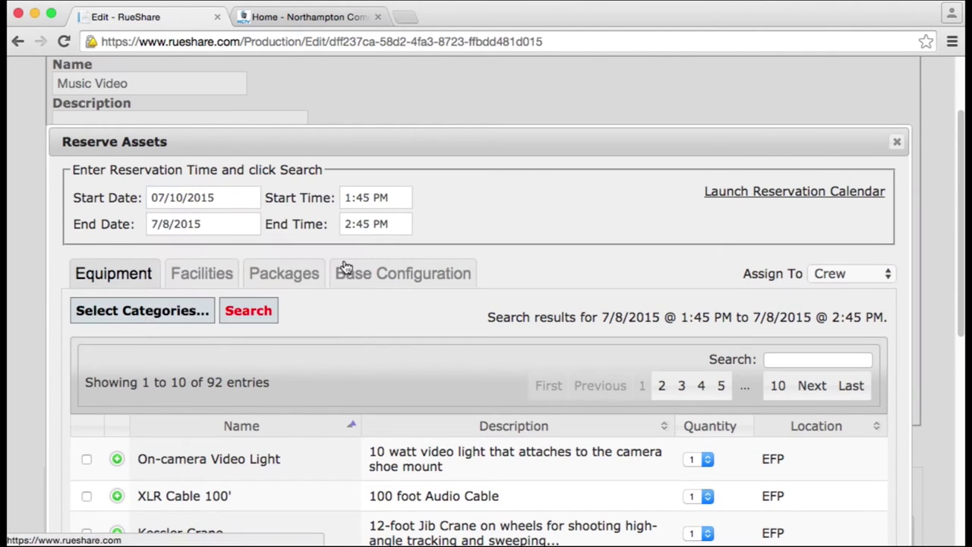
{"action": "left_click", "coordinate": [188, 229]}
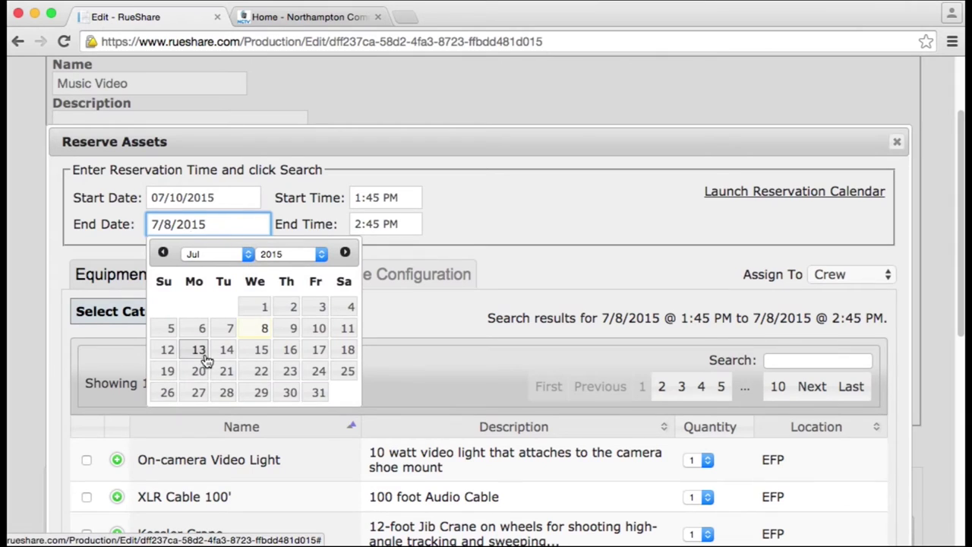
{"action": "left_click", "coordinate": [224, 347]}
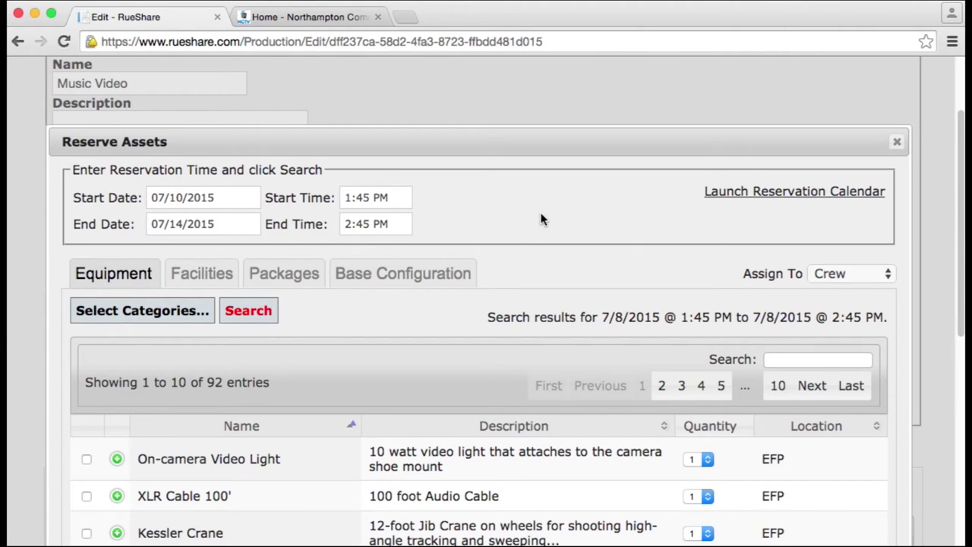
{"action": "left_click", "coordinate": [880, 276]}
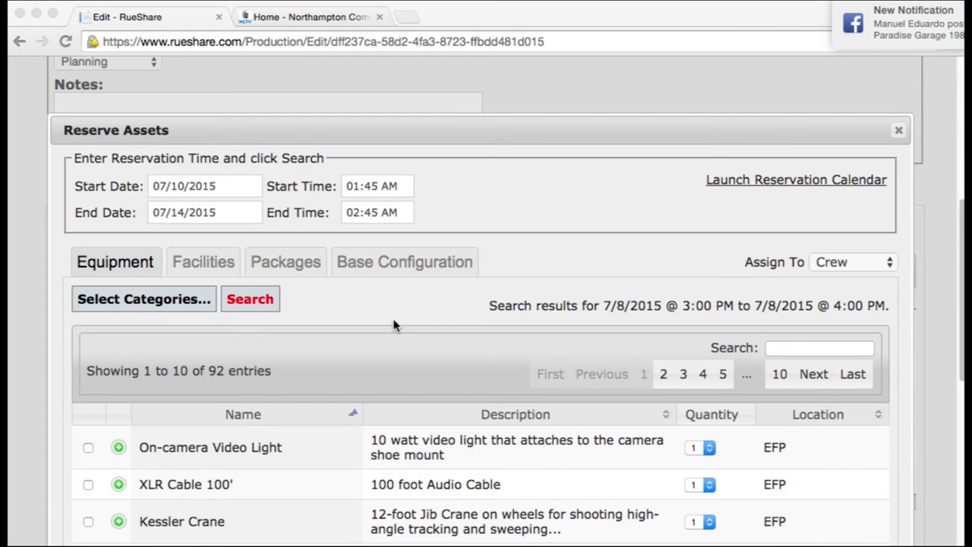
- Search the equipment list for "t4i" and clear the search term
{"action": "scroll", "coordinate": [434, 364], "scroll_direction": "down", "scroll_amount": 3}
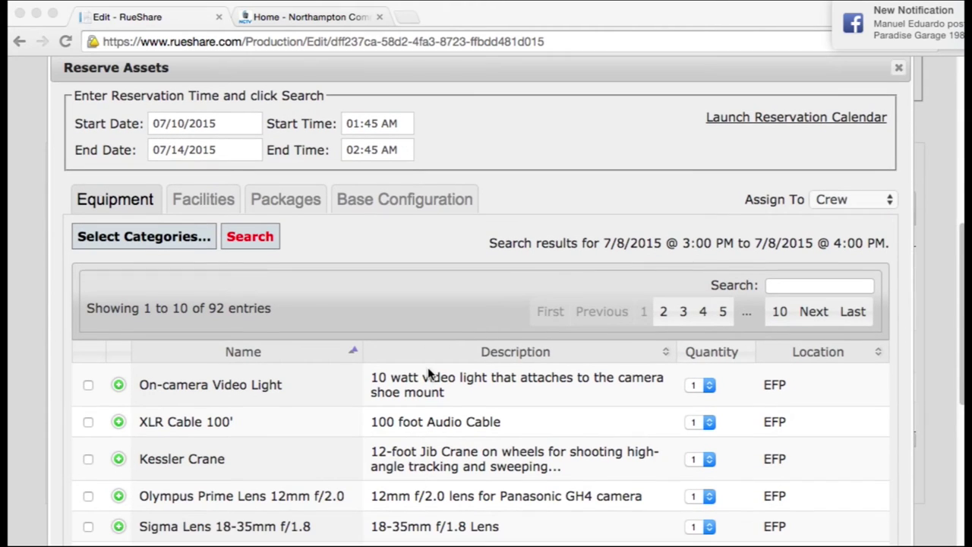
{"action": "left_click", "coordinate": [776, 285]}
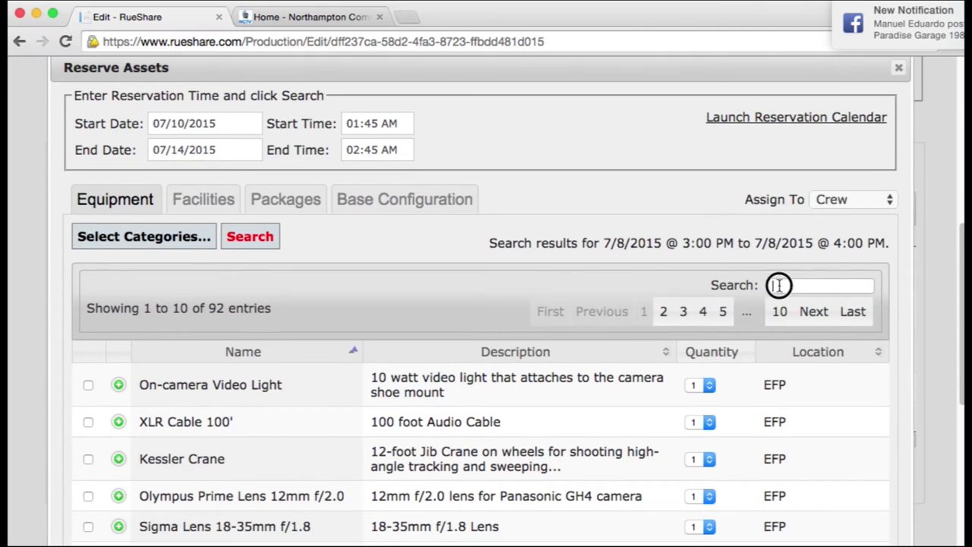
{"action": "type", "text": "t4i"}
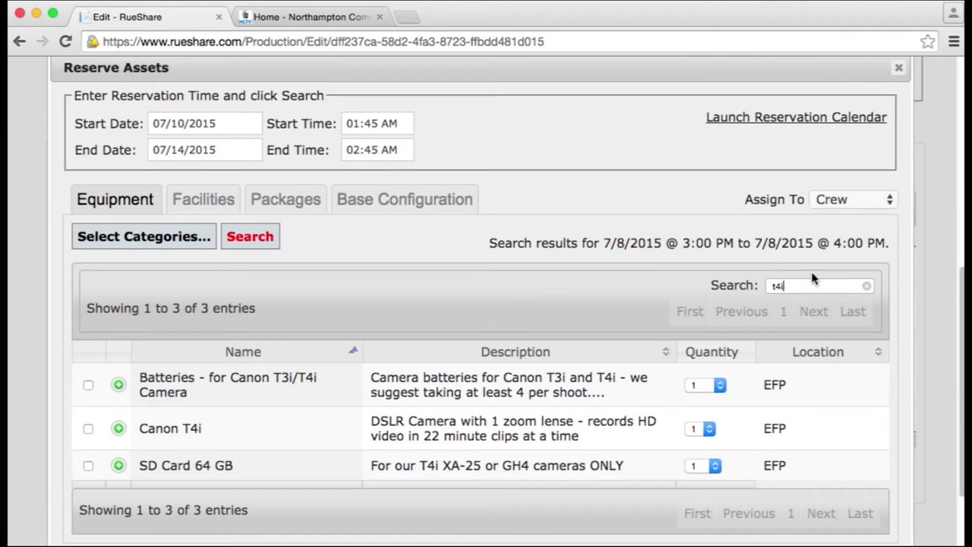
{"action": "left_click", "coordinate": [866, 286]}
- Limit the equipment to the Cameras and Lenses categories and run the availability search for the reservation period
{"action": "left_click", "coordinate": [176, 244]}
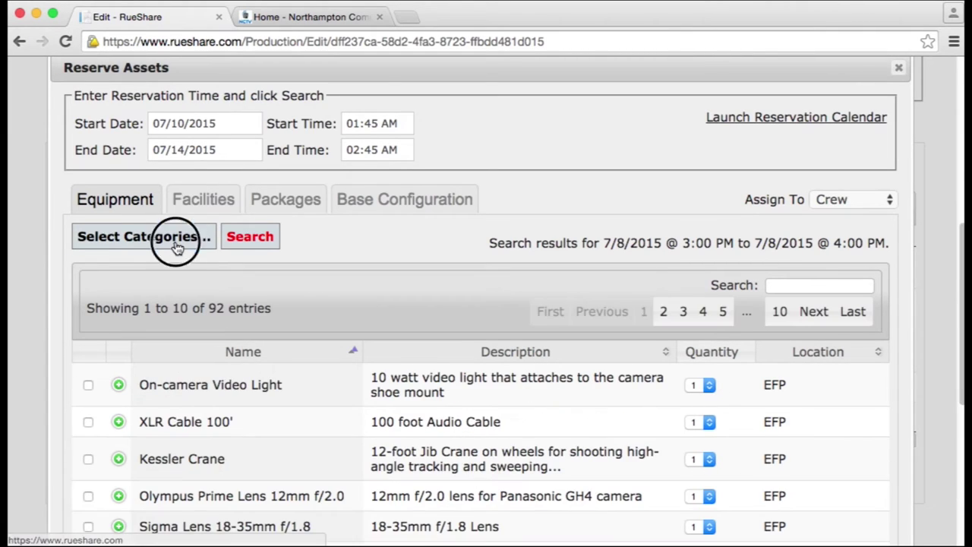
{"action": "left_click", "coordinate": [303, 233]}
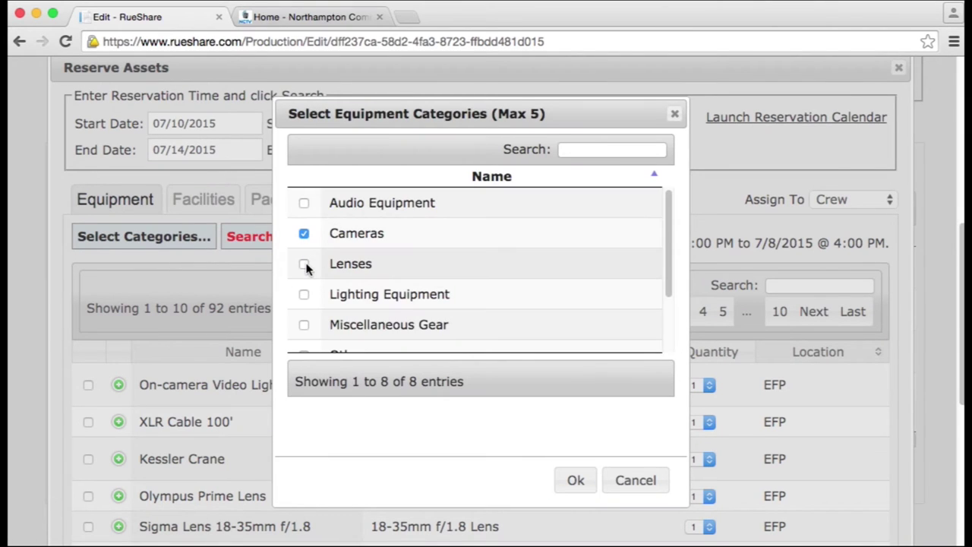
{"action": "left_click", "coordinate": [304, 264]}
{"action": "left_click", "coordinate": [576, 483]}
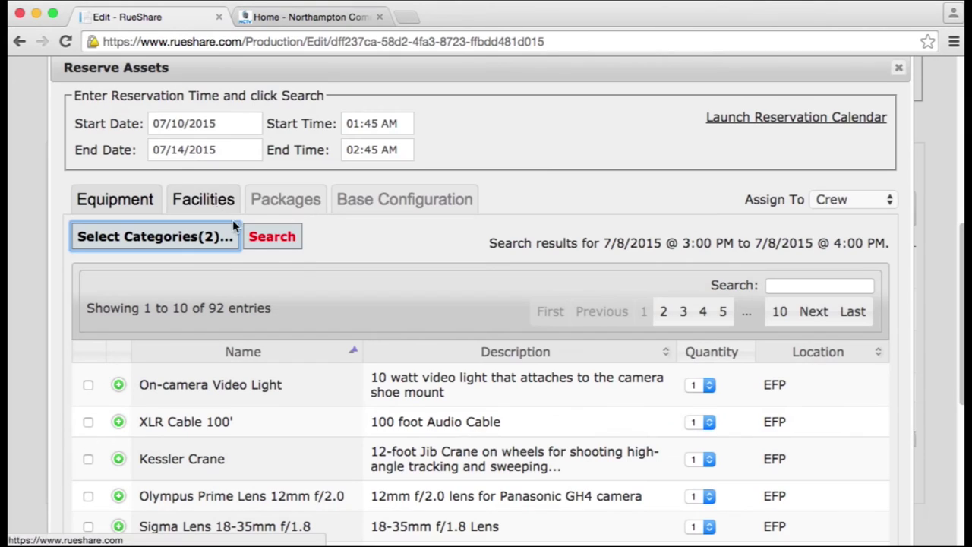
{"action": "left_click", "coordinate": [278, 252]}
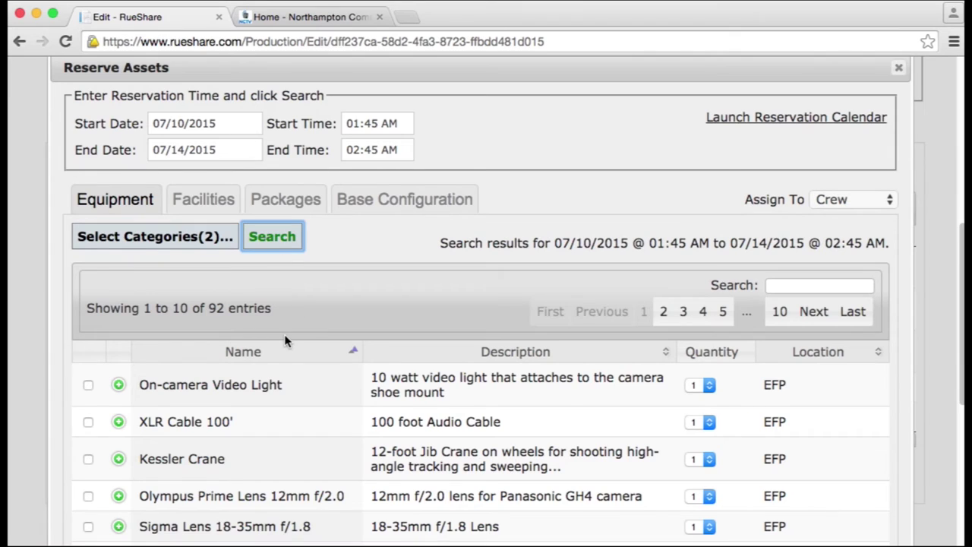
- Select the Canon T4i with a quantity of 2 and expand its full description
{"action": "scroll", "coordinate": [289, 343], "scroll_direction": "down", "scroll_amount": 5}
{"action": "left_click", "coordinate": [88, 351]}
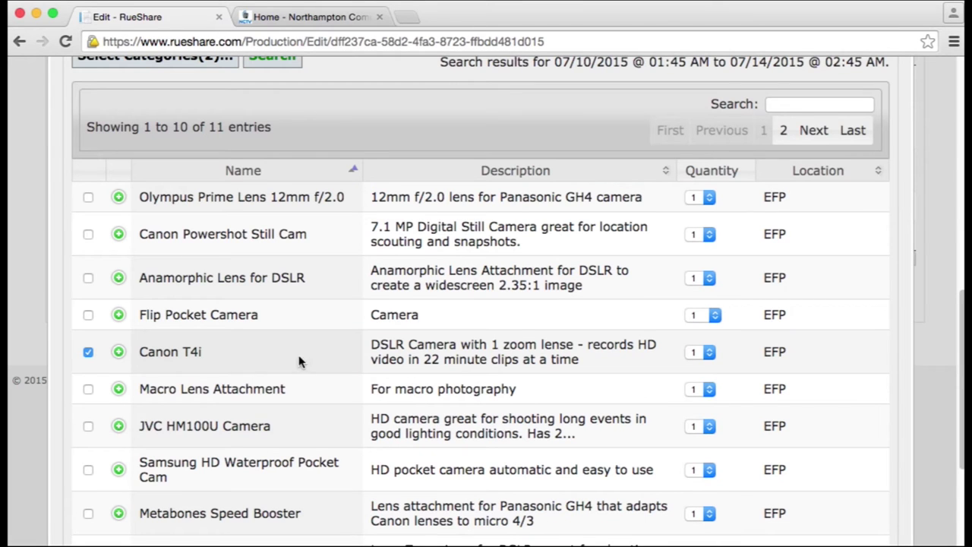
{"action": "left_click", "coordinate": [711, 352]}
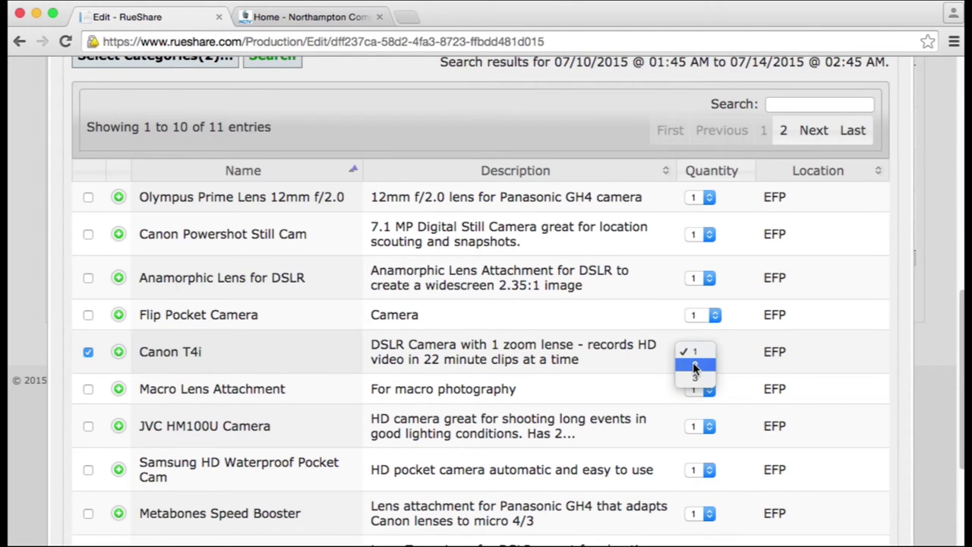
{"action": "left_click", "coordinate": [694, 366]}
{"action": "left_click", "coordinate": [118, 351]}
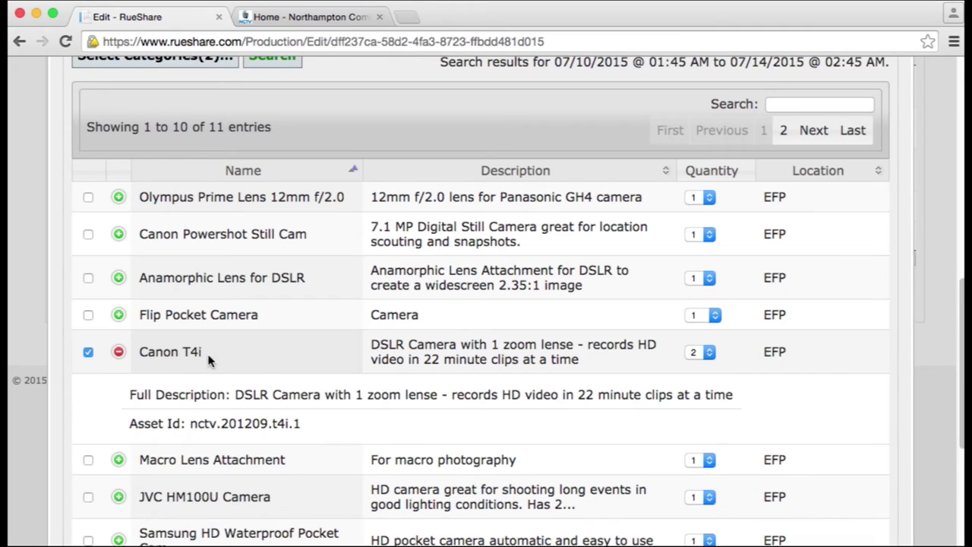
- Request the selected Canon T4i cameras and close the asset reservation dialog with the reservation kept
{"action": "scroll", "coordinate": [444, 406], "scroll_direction": "down", "scroll_amount": 2}
{"action": "scroll", "coordinate": [445, 406], "scroll_direction": "down", "scroll_amount": 3}
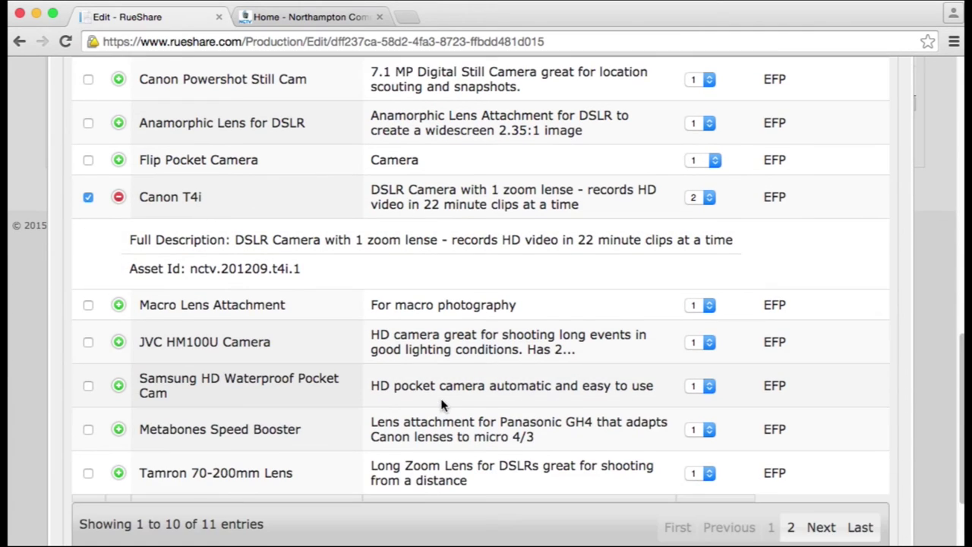
{"action": "scroll", "coordinate": [593, 423], "scroll_direction": "down", "scroll_amount": 2}
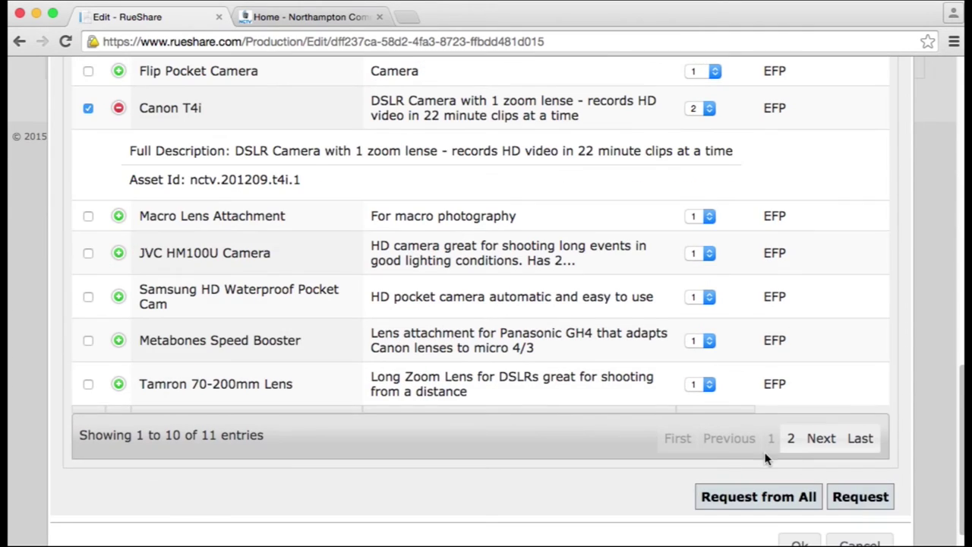
{"action": "left_click", "coordinate": [855, 503]}
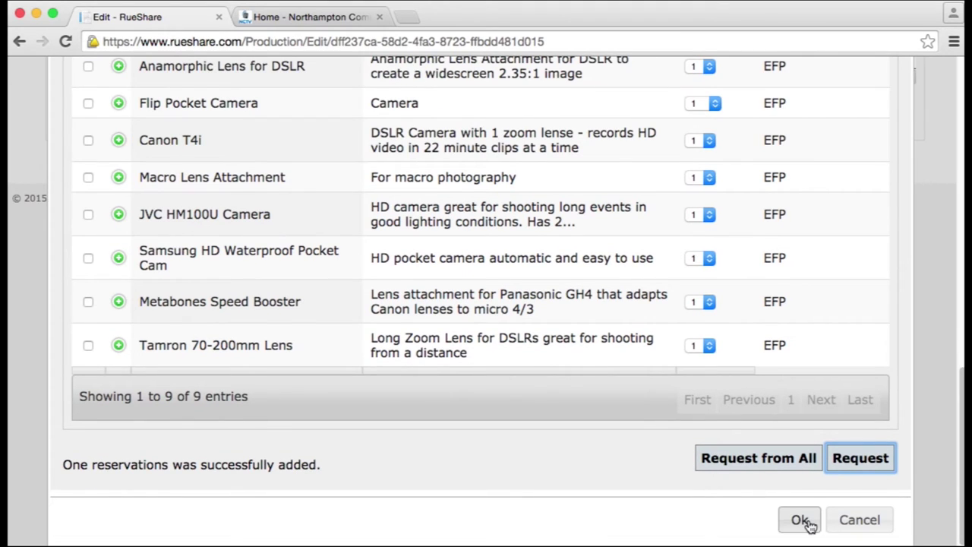
{"action": "left_click", "coordinate": [800, 520]}
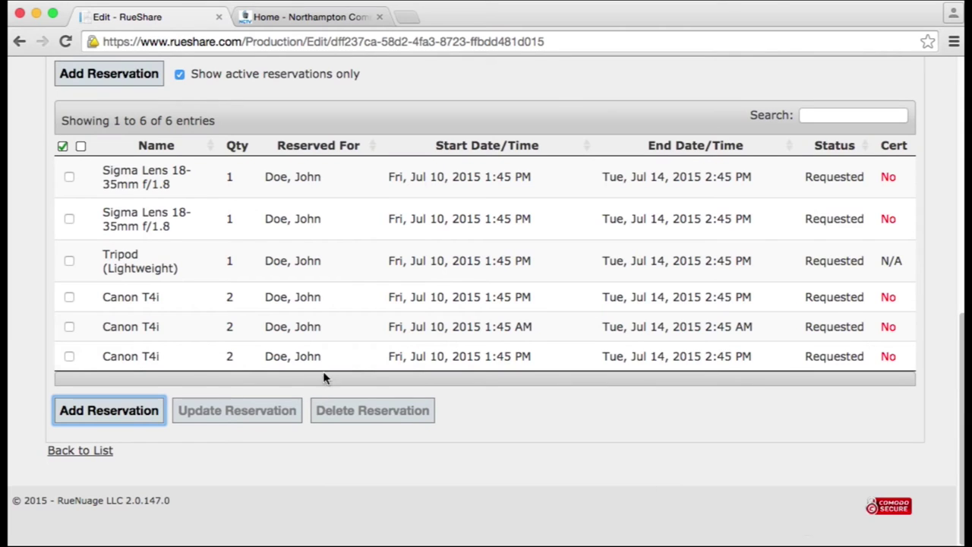
- Start another reservation, launch the reservation calendar from it, and view the details of the Zoom H6 booking on July 10, 2015
{"action": "left_click", "coordinate": [144, 410]}
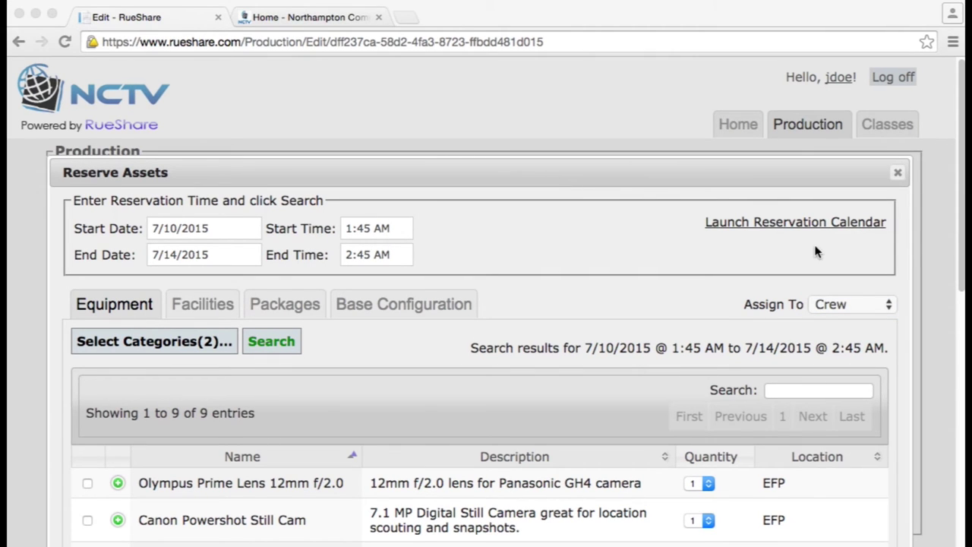
{"action": "left_click", "coordinate": [762, 230]}
{"action": "left_click", "coordinate": [763, 232]}
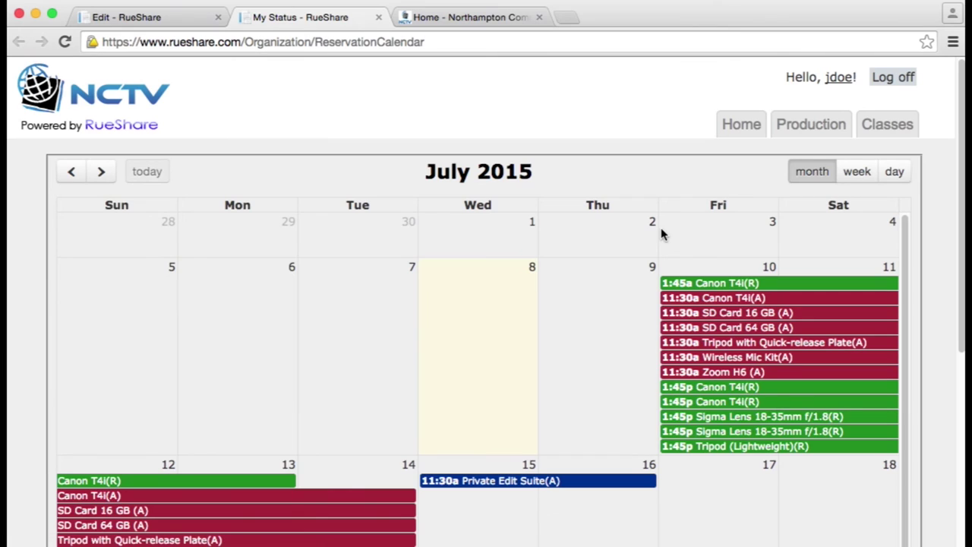
{"action": "mouse_move", "coordinate": [669, 372]}
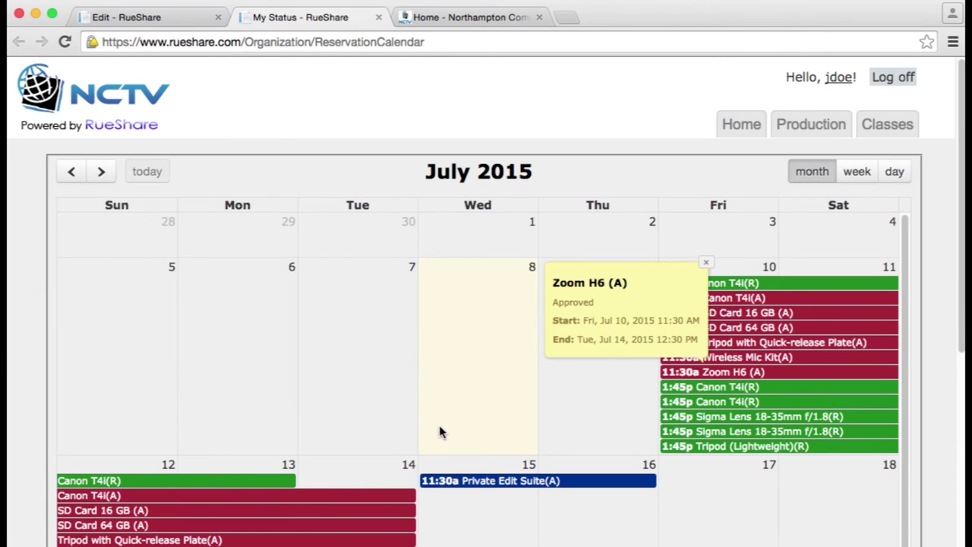
{"action": "scroll", "coordinate": [452, 423], "scroll_direction": "down", "scroll_amount": 1}
{"action": "scroll", "coordinate": [452, 423], "scroll_direction": "down", "scroll_amount": 5}
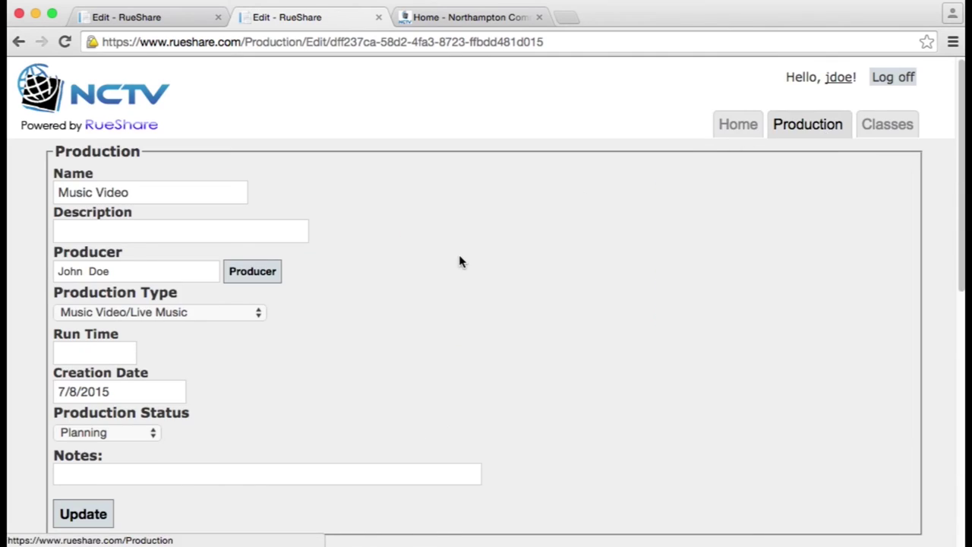
- Return to the Music Video production's reservations and open a new asset reservation
{"action": "scroll", "coordinate": [458, 262], "scroll_direction": "down", "scroll_amount": 5}
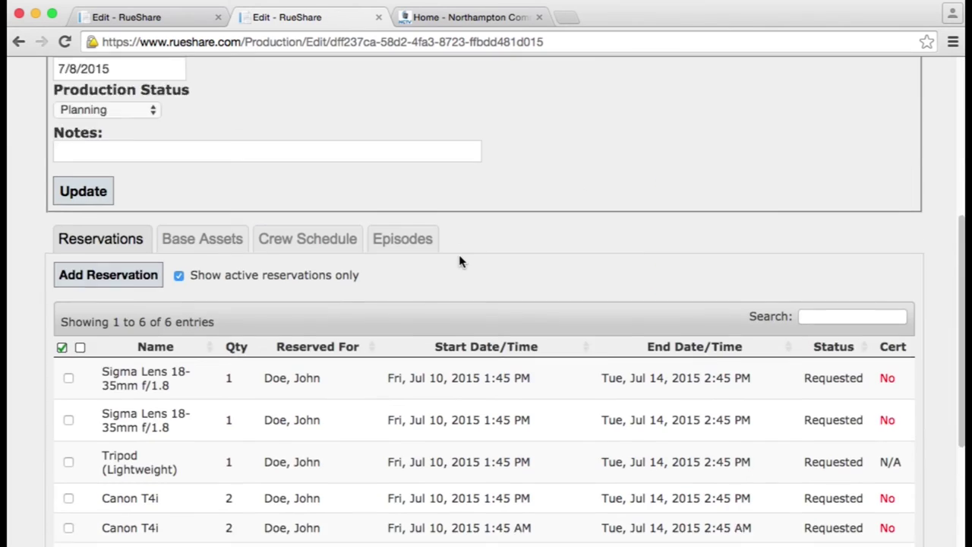
{"action": "left_click", "coordinate": [207, 167]}
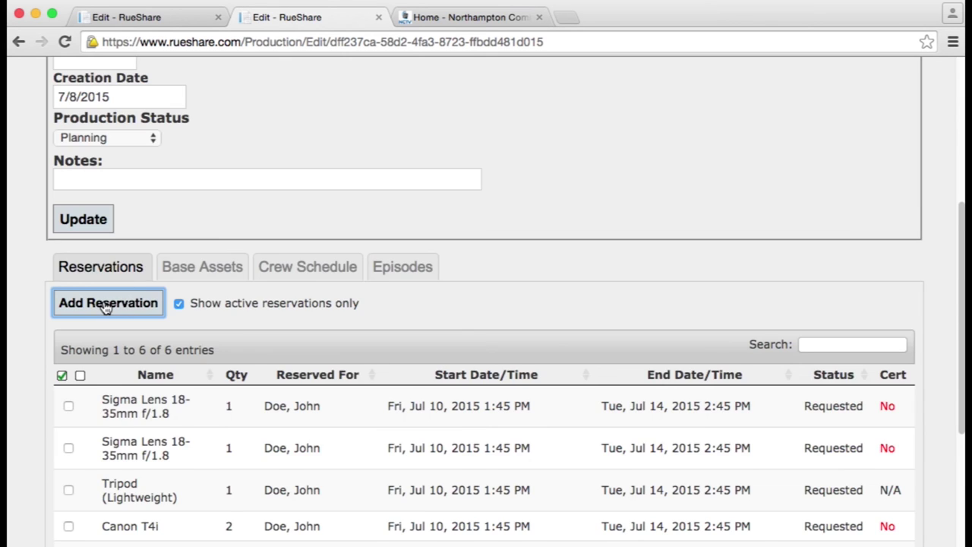
{"action": "left_click", "coordinate": [101, 304]}
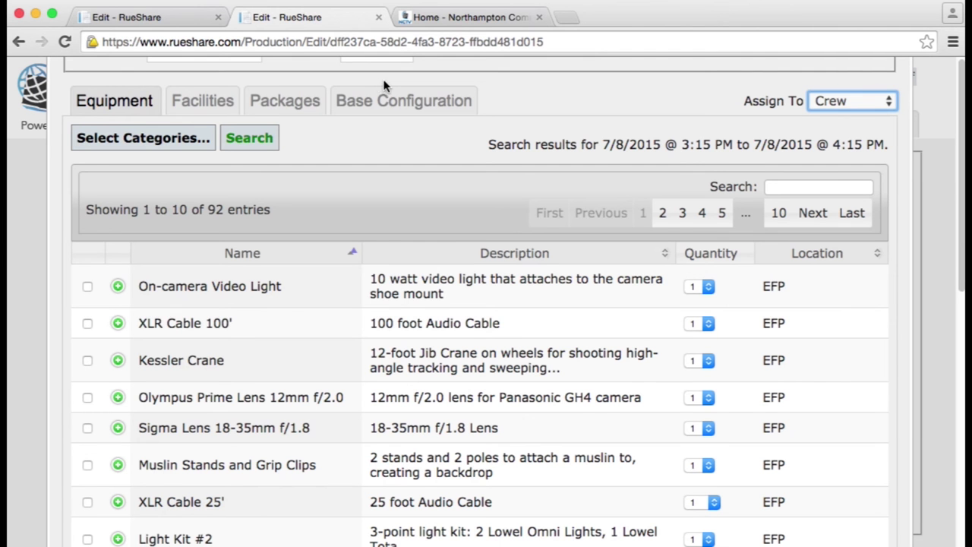
- View the base configuration and the reservable facilities for the reservation period, and close the reservation dialog without requesting anything
{"action": "left_click", "coordinate": [408, 107]}
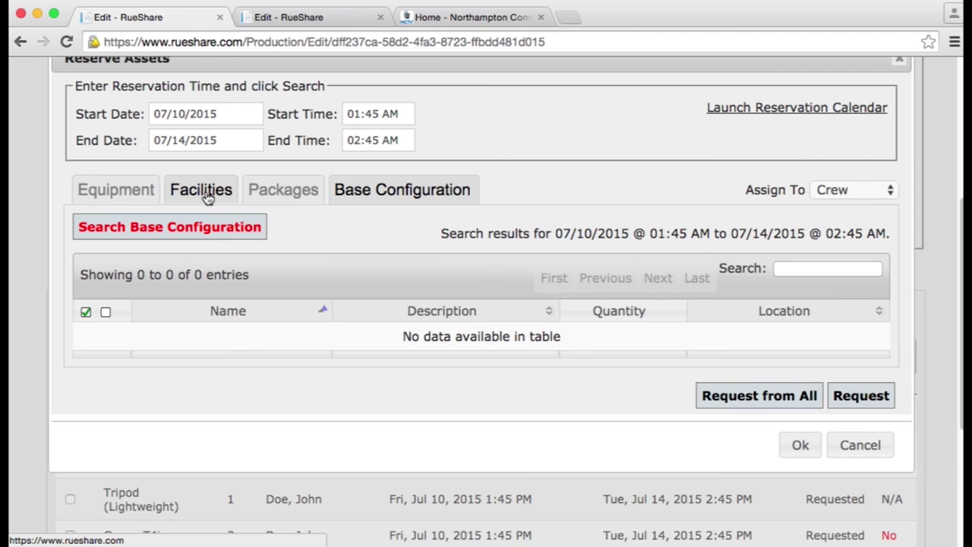
{"action": "left_click", "coordinate": [203, 190]}
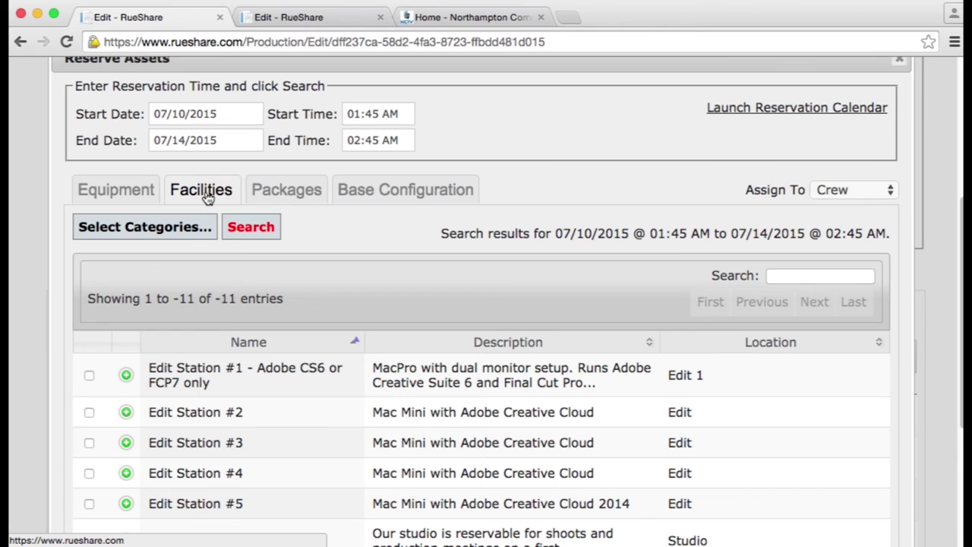
{"action": "scroll", "coordinate": [243, 342], "scroll_direction": "down", "scroll_amount": 2}
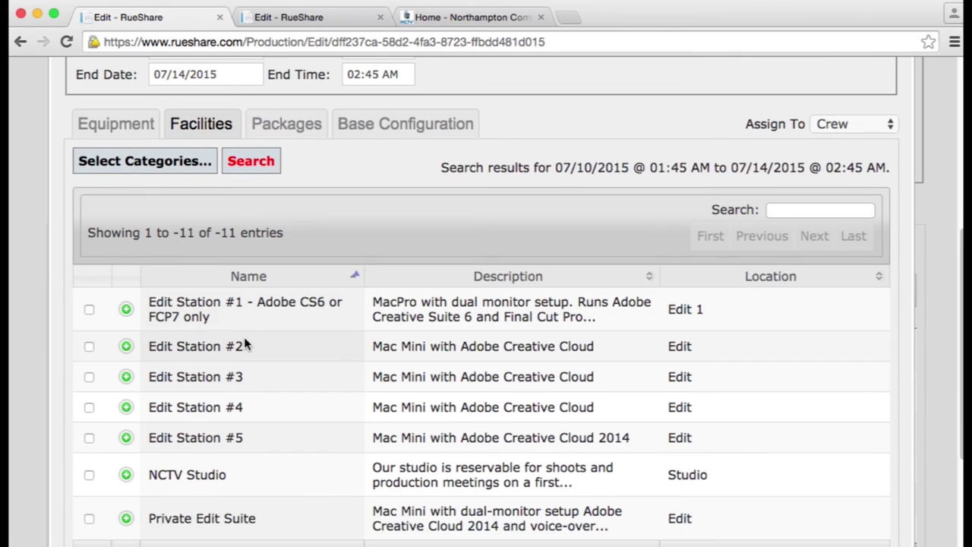
{"action": "scroll", "coordinate": [244, 340], "scroll_direction": "up", "scroll_amount": 4}
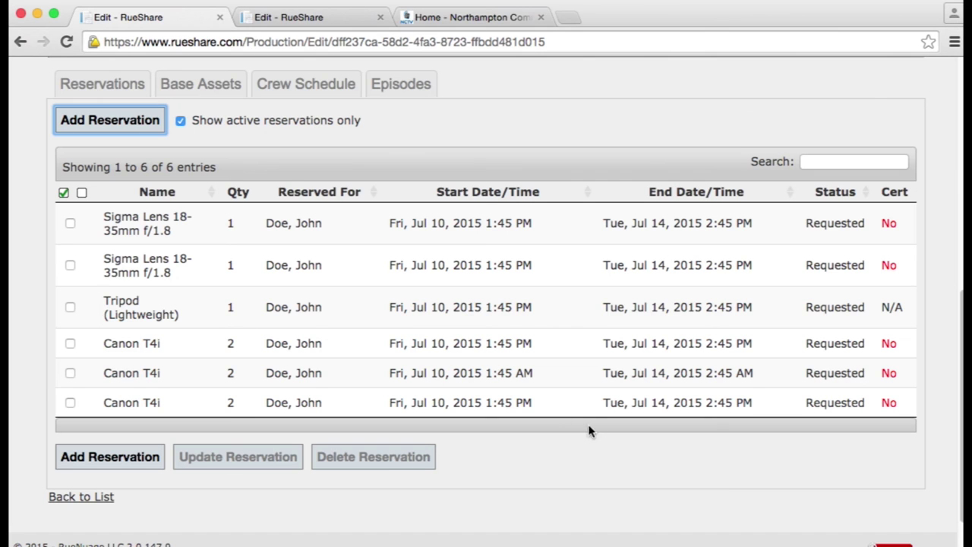
- Go to the home page and review the director notes and the Attention summary of equipment, classes and production events
{"action": "scroll", "coordinate": [590, 431], "scroll_direction": "up", "scroll_amount": 8}
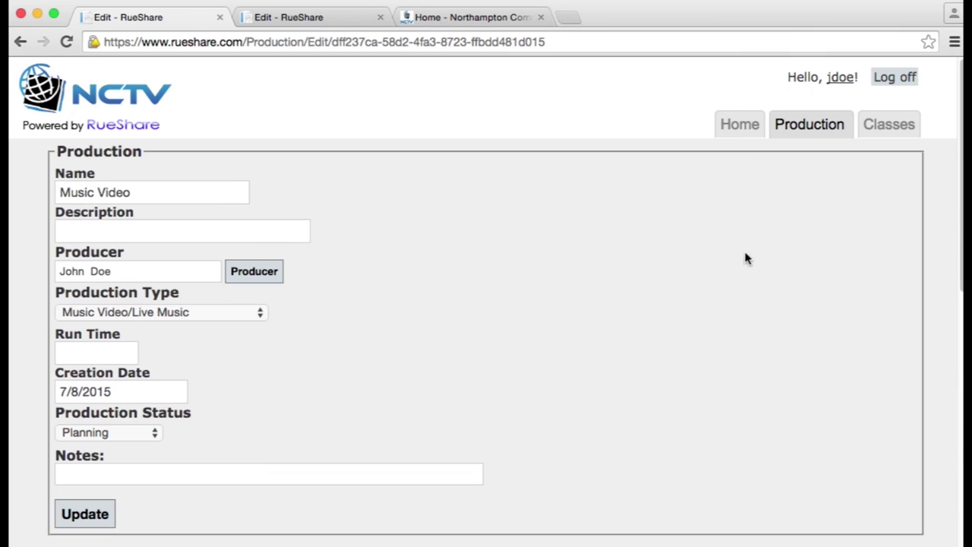
{"action": "left_click", "coordinate": [738, 131]}
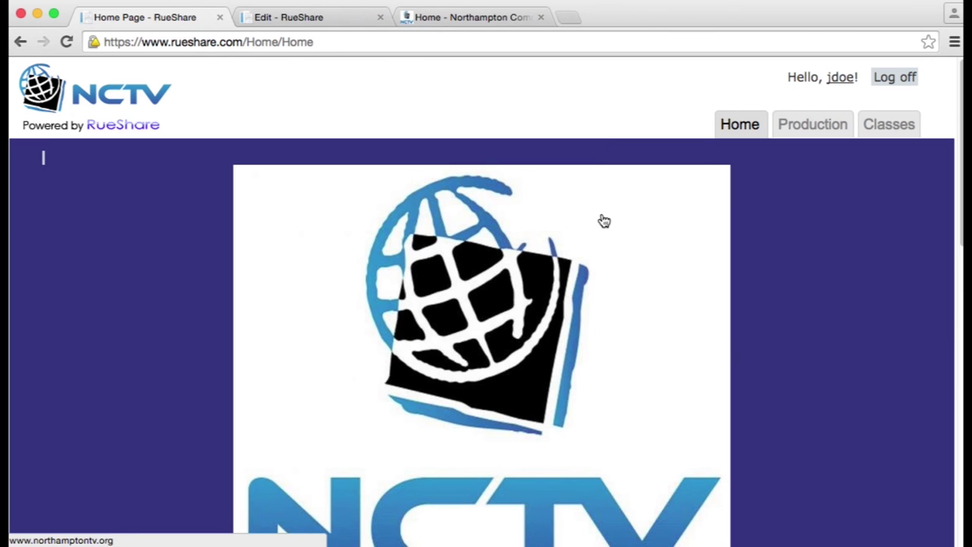
{"action": "scroll", "coordinate": [841, 426], "scroll_direction": "down", "scroll_amount": 10}
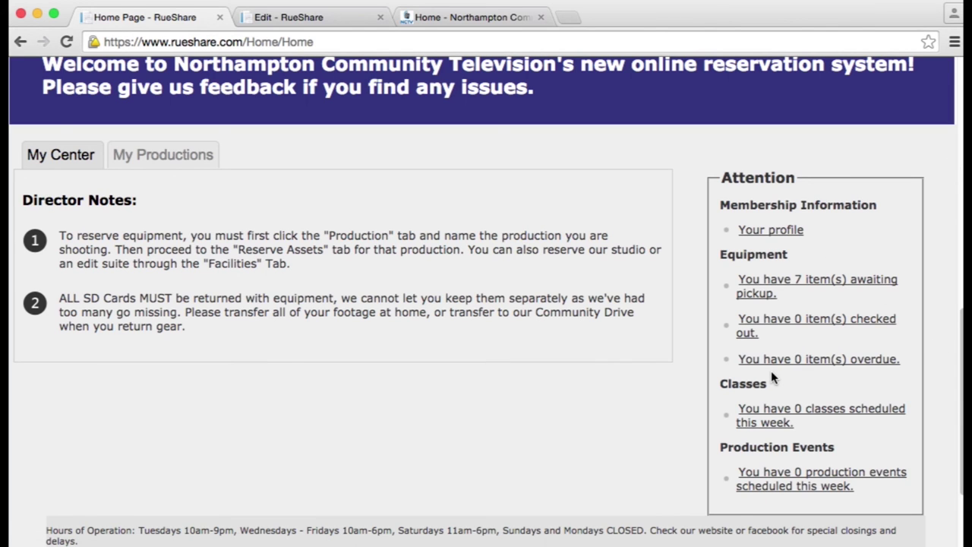
{"action": "scroll", "coordinate": [768, 372], "scroll_direction": "up", "scroll_amount": 10}
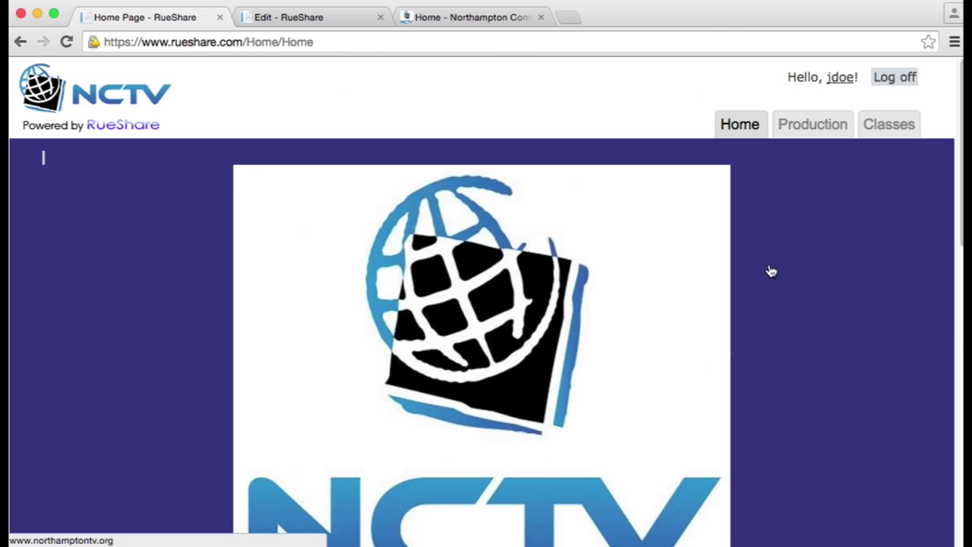